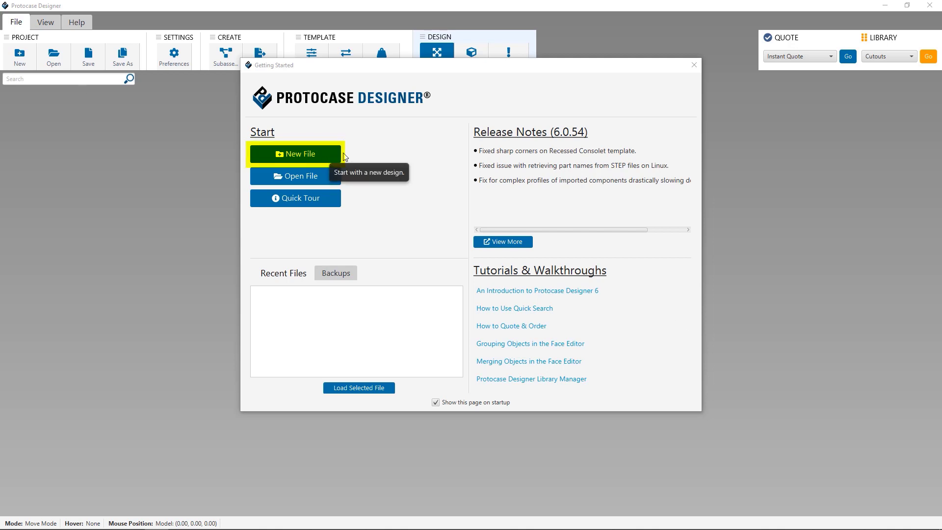
Dismiss the Getting Started window to reveal the empty workspace
{"action": "left_click", "coordinate": [694, 64]}
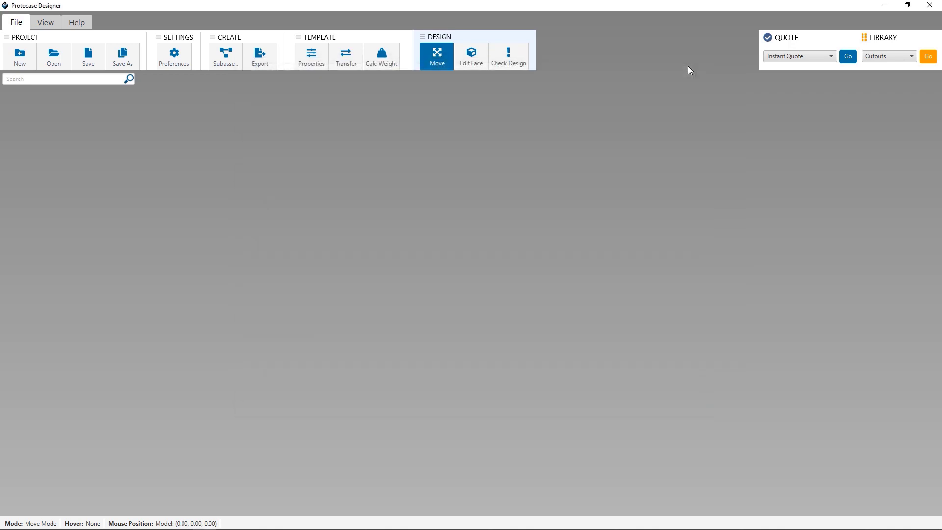
Start a new project and browse the 5-Sided, Brackets, Computer, Consolet, Panels and Rackmount template folders
{"action": "left_click", "coordinate": [22, 55]}
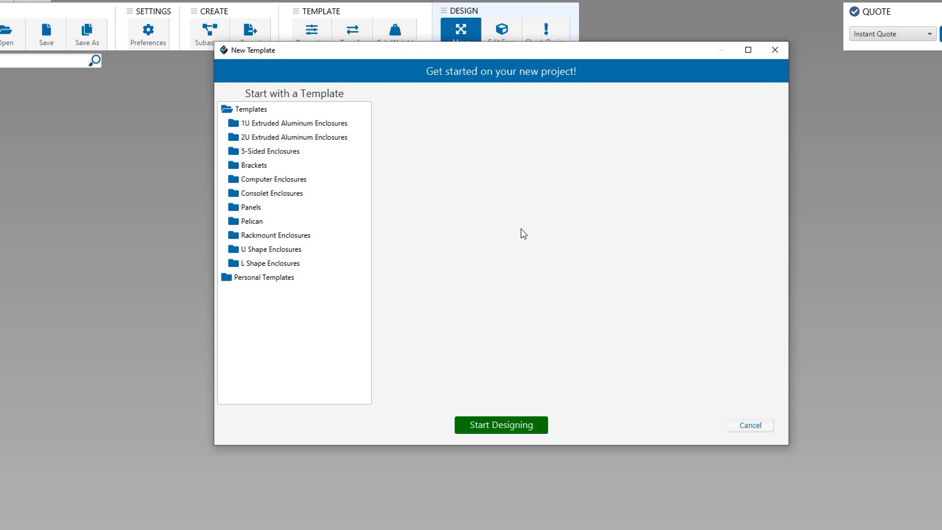
{"action": "double_click", "coordinate": [303, 153]}
{"action": "double_click", "coordinate": [303, 153]}
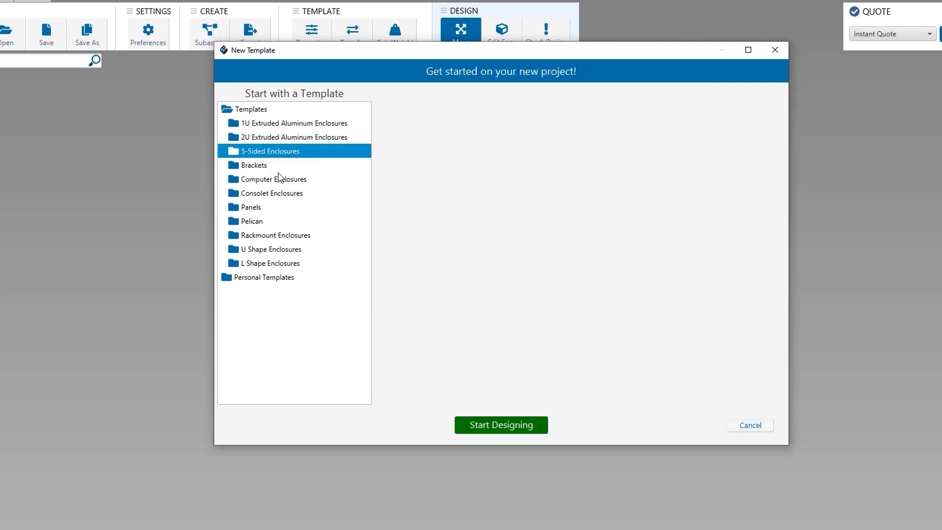
{"action": "double_click", "coordinate": [273, 167]}
{"action": "double_click", "coordinate": [273, 169]}
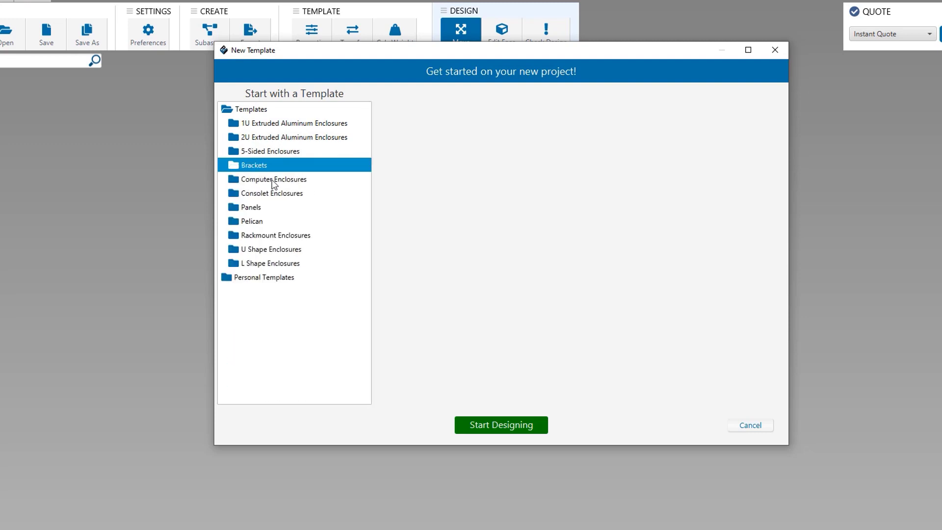
{"action": "double_click", "coordinate": [273, 182]}
{"action": "double_click", "coordinate": [273, 181]}
{"action": "double_click", "coordinate": [274, 194]}
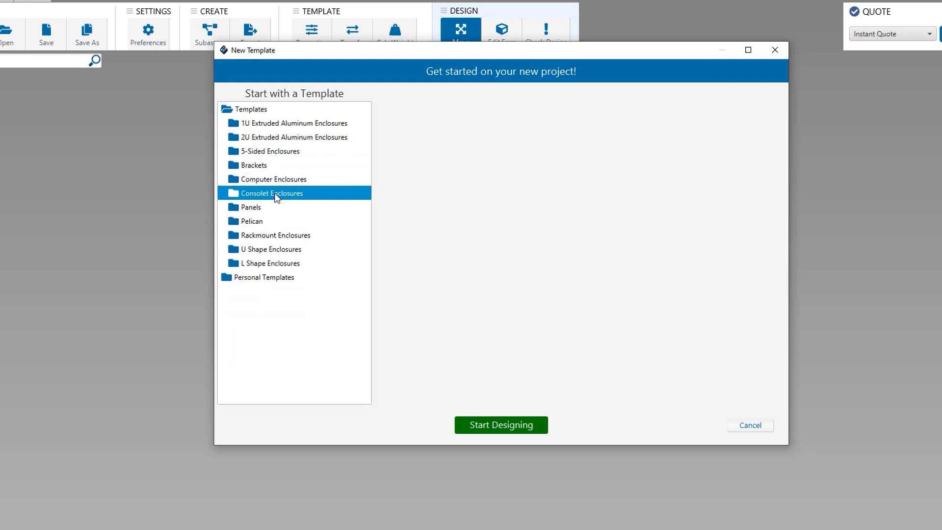
{"action": "double_click", "coordinate": [275, 195]}
{"action": "double_click", "coordinate": [270, 209]}
{"action": "double_click", "coordinate": [270, 209]}
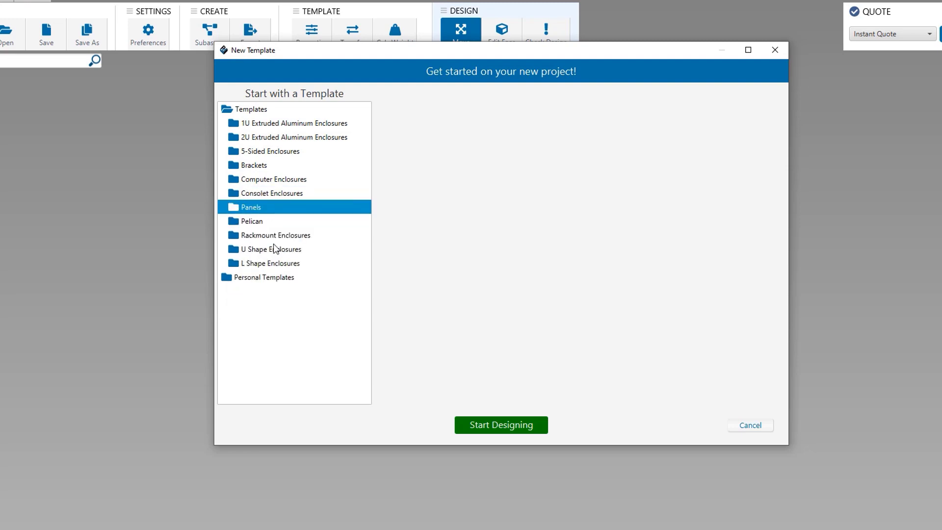
{"action": "double_click", "coordinate": [273, 237]}
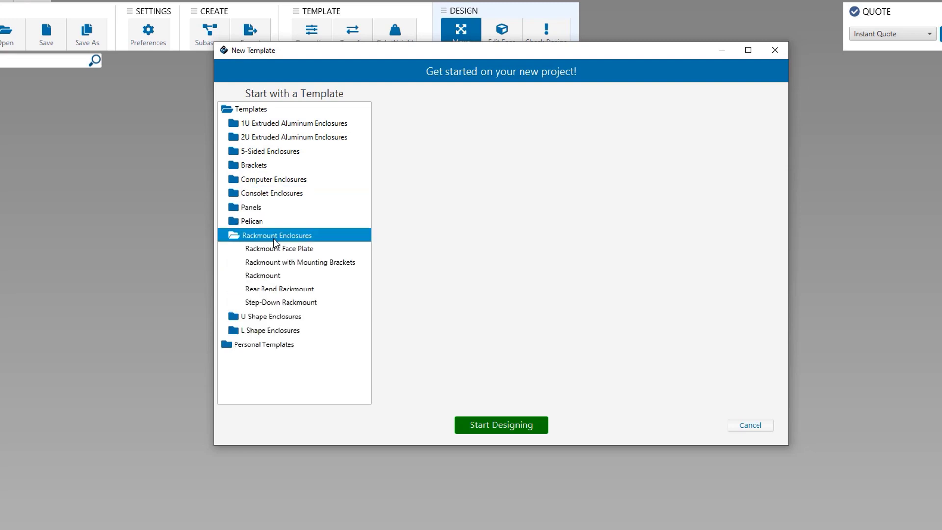
Browse the U Shape, L Shape and Pelican folders, then pick the plain U Shape template
{"action": "double_click", "coordinate": [273, 238]}
{"action": "double_click", "coordinate": [270, 251]}
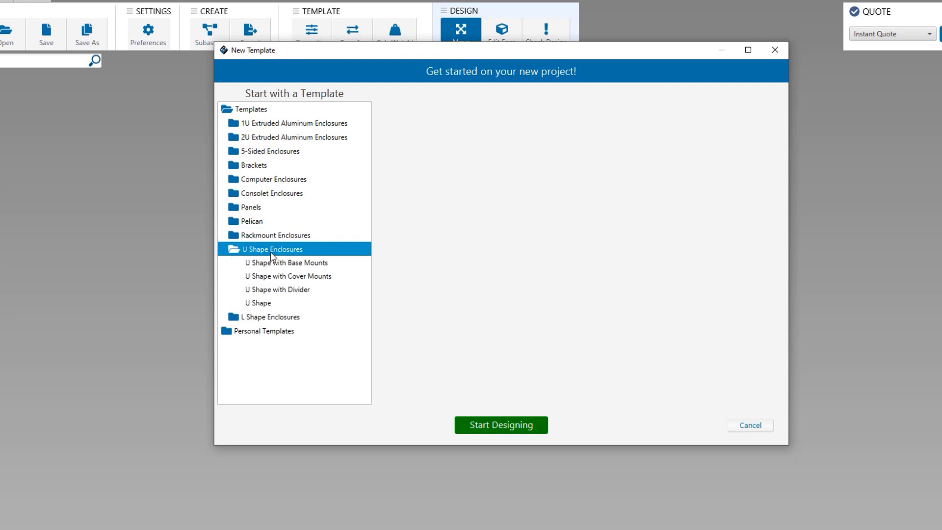
{"action": "double_click", "coordinate": [270, 252]}
{"action": "double_click", "coordinate": [269, 264]}
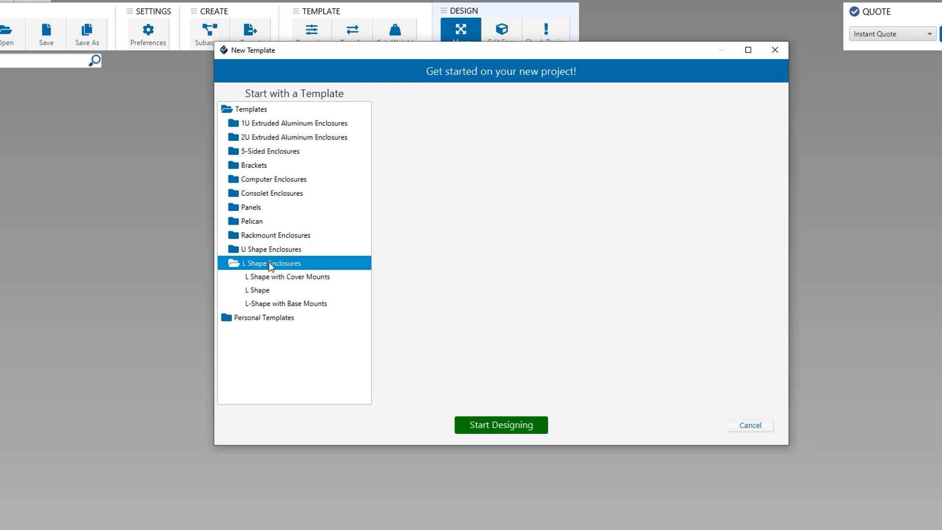
{"action": "double_click", "coordinate": [269, 263]}
{"action": "double_click", "coordinate": [270, 221]}
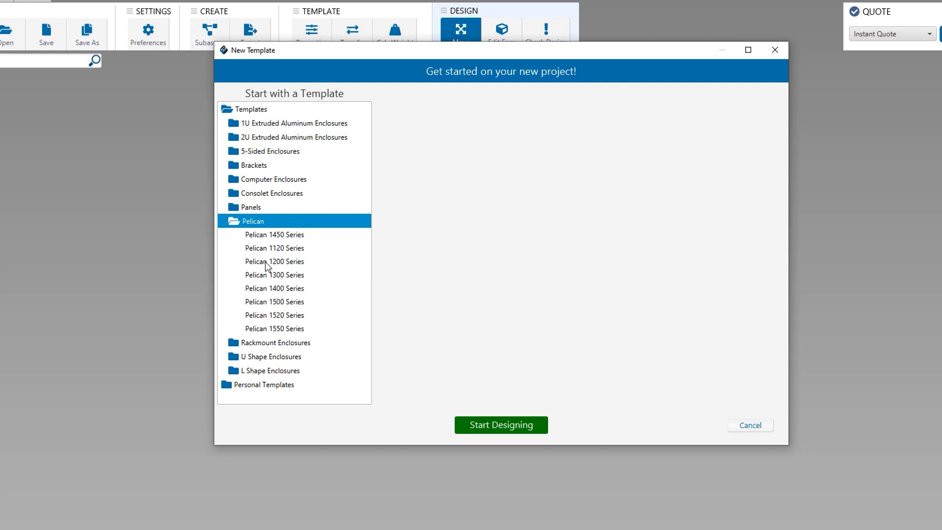
{"action": "double_click", "coordinate": [253, 221]}
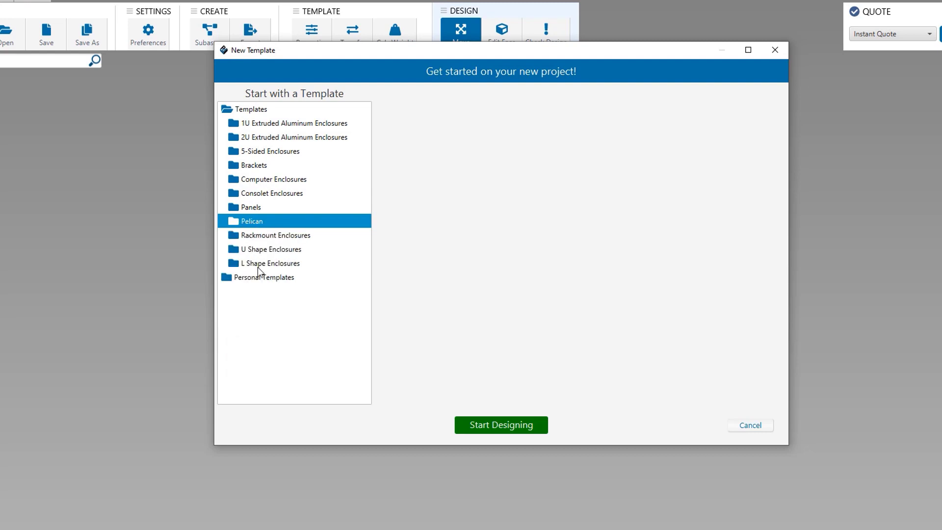
{"action": "double_click", "coordinate": [269, 249]}
{"action": "left_click", "coordinate": [282, 304]}
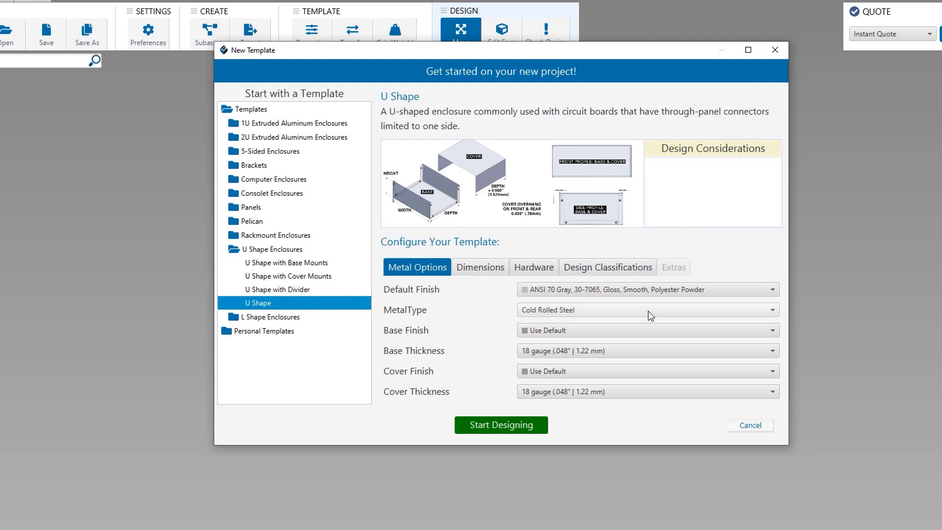
Set the default finish to Fire Red HR-105-H and base and cover thickness to 14 gauge
{"action": "left_click", "coordinate": [633, 289]}
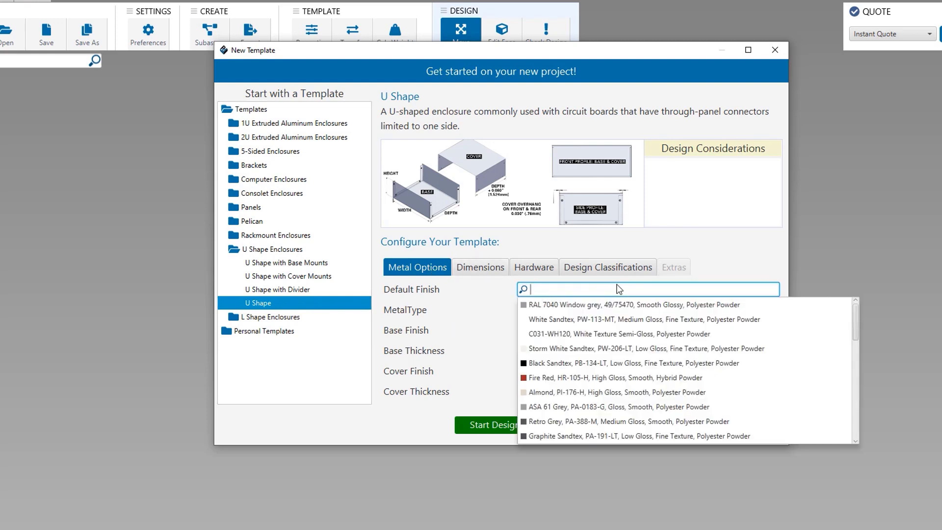
{"action": "left_click", "coordinate": [571, 376]}
{"action": "left_click", "coordinate": [568, 352]}
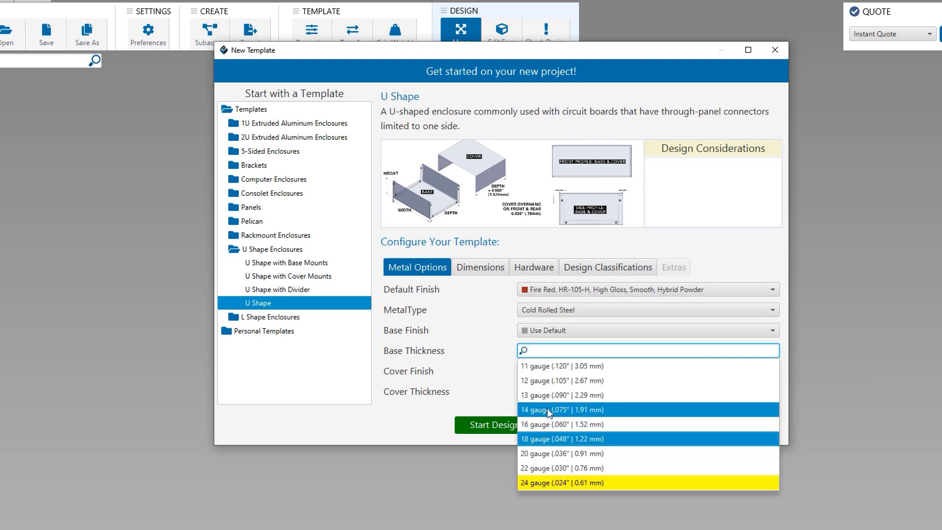
{"action": "left_click", "coordinate": [546, 410]}
{"action": "left_click", "coordinate": [557, 392]}
{"action": "left_click", "coordinate": [558, 451]}
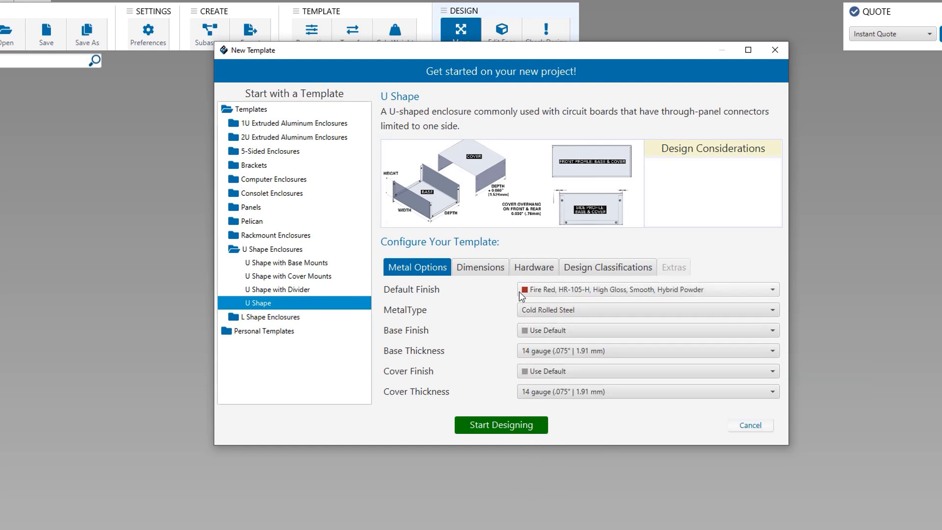
{"action": "left_click", "coordinate": [474, 269]}
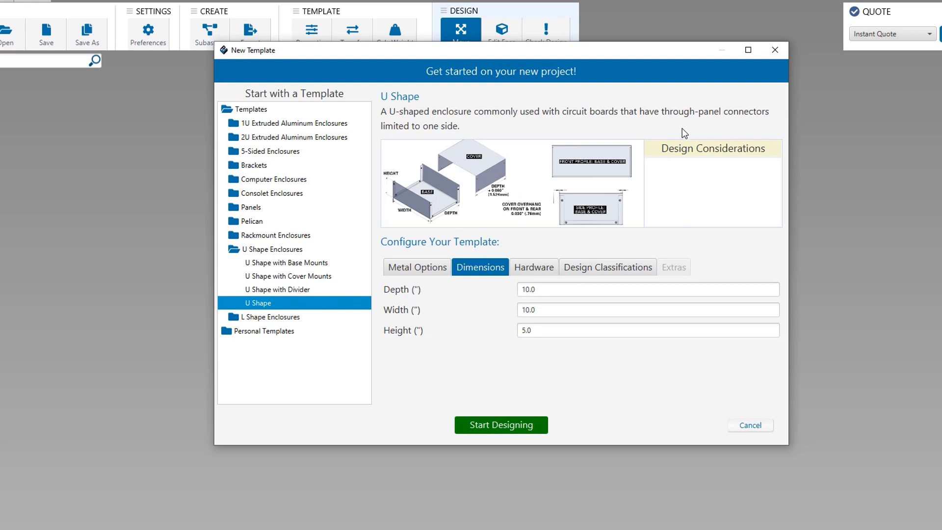
After viewing the enlarged diagram, set Depth 12, Width 8 and Height 4 inches
{"action": "left_click", "coordinate": [457, 187]}
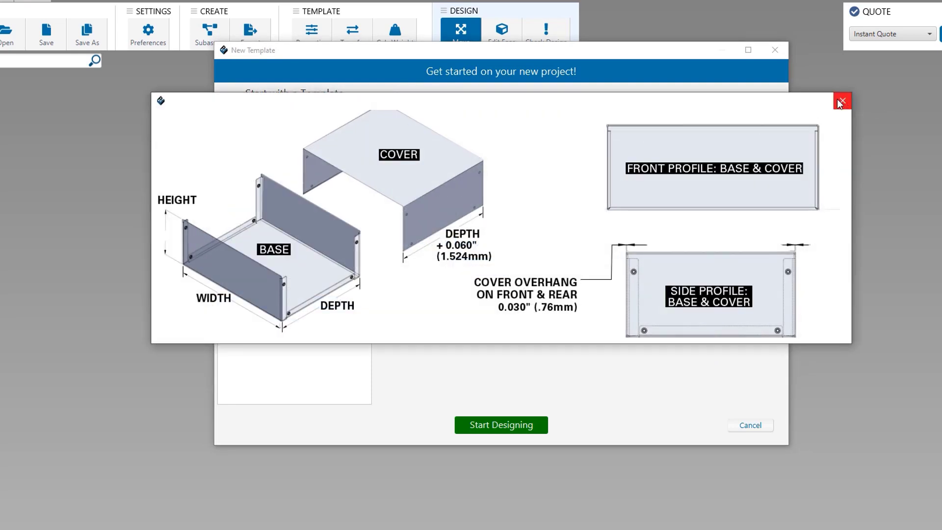
{"action": "left_click", "coordinate": [840, 102]}
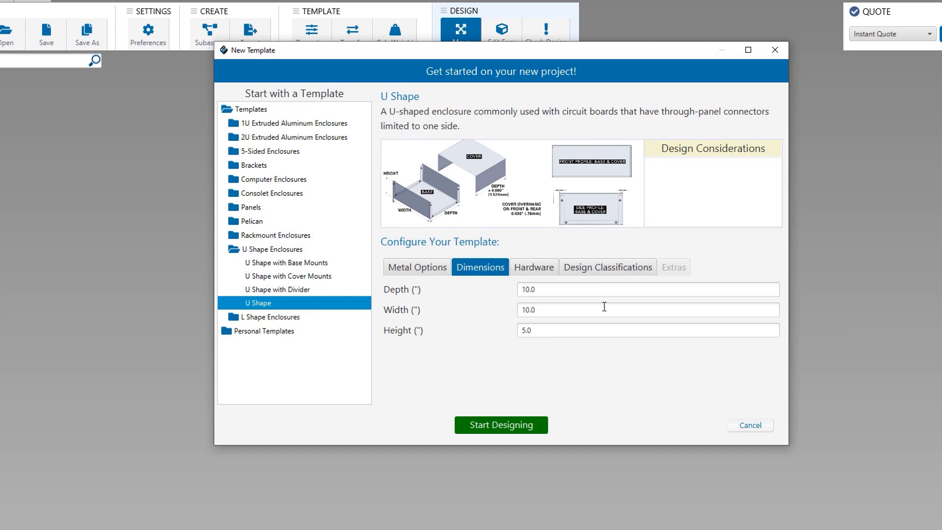
{"action": "left_click", "coordinate": [602, 287]}
{"action": "type", "text": "12"}
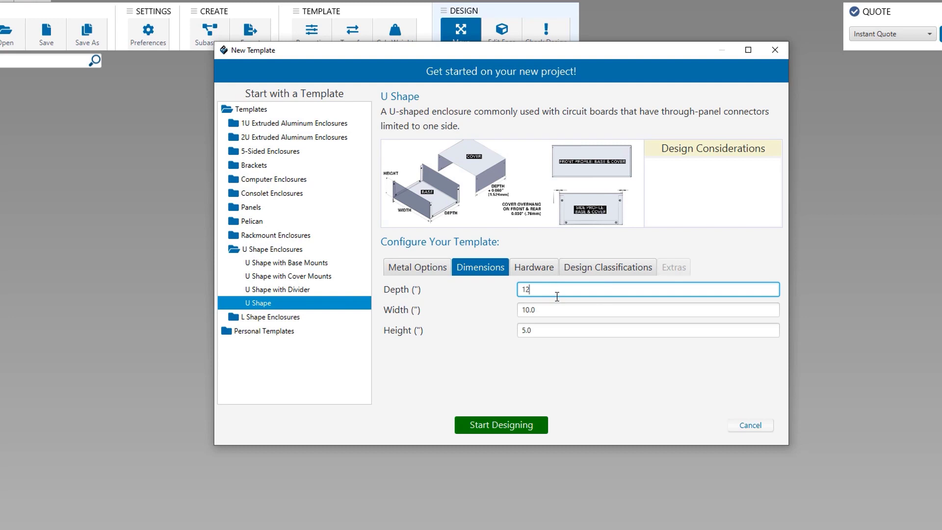
{"action": "left_click", "coordinate": [570, 311]}
{"action": "type", "text": "8"}
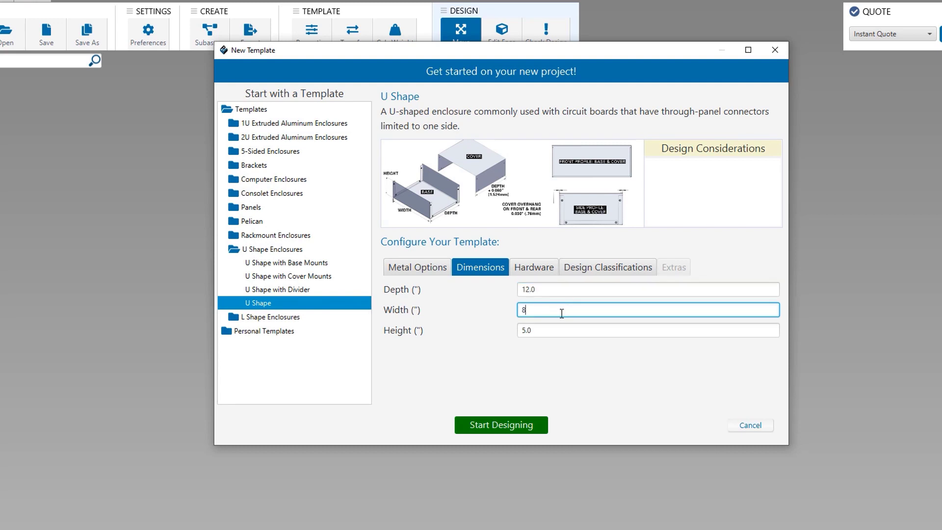
{"action": "left_click", "coordinate": [543, 325]}
{"action": "type", "text": "4"}
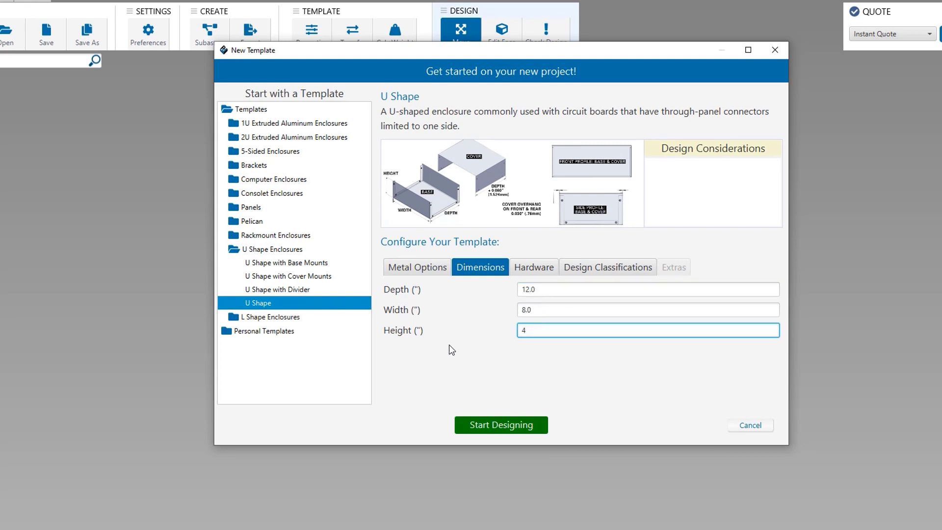
{"action": "key", "text": "Tab"}
{"action": "left_click", "coordinate": [544, 268]}
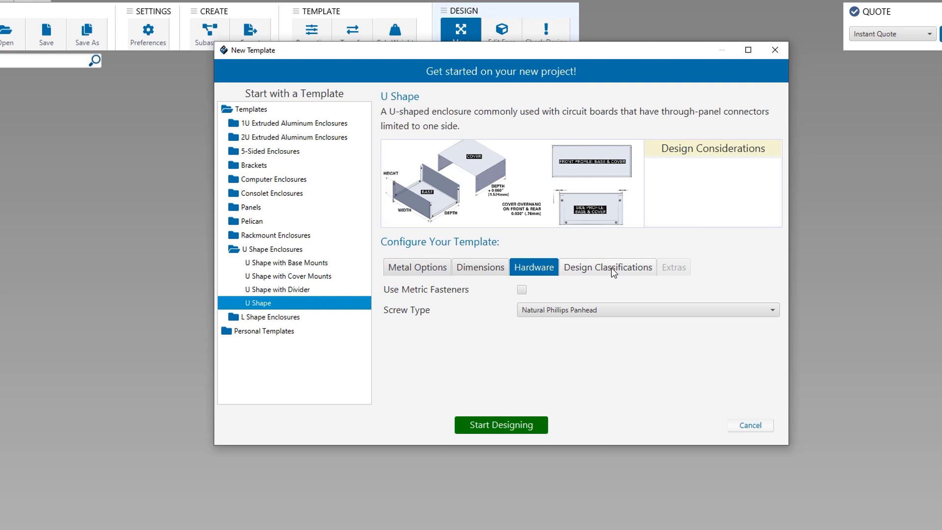
Choose Black Phillips Panhead screws, review design classifications, and start designing the enclosure
{"action": "left_click", "coordinate": [636, 309]}
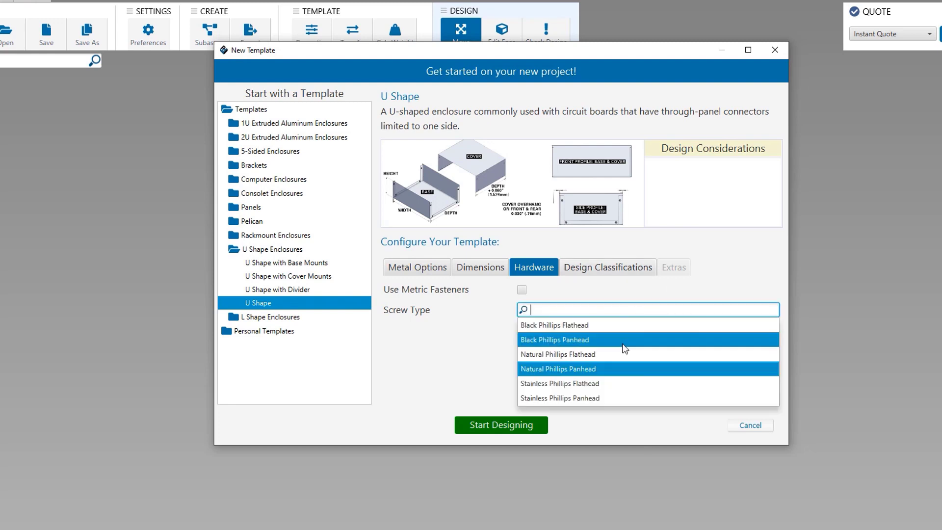
{"action": "left_click", "coordinate": [625, 339]}
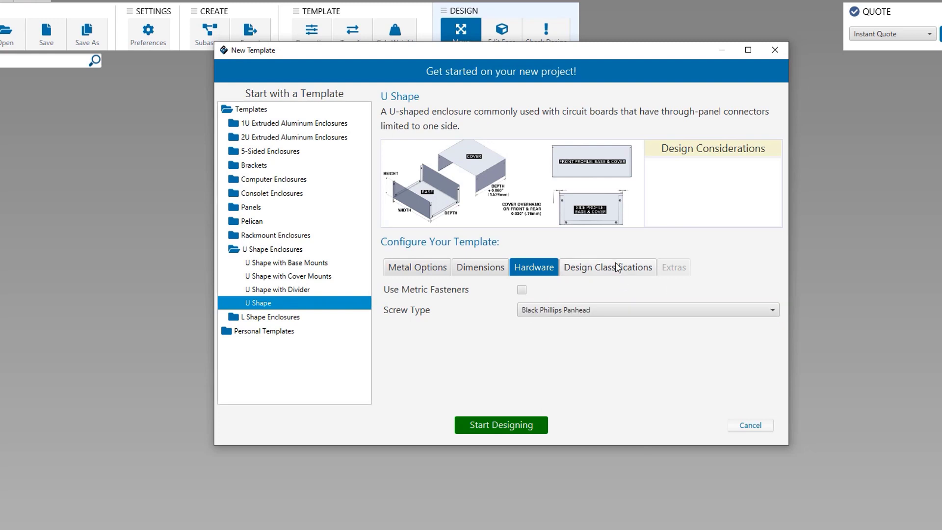
{"action": "left_click", "coordinate": [617, 268]}
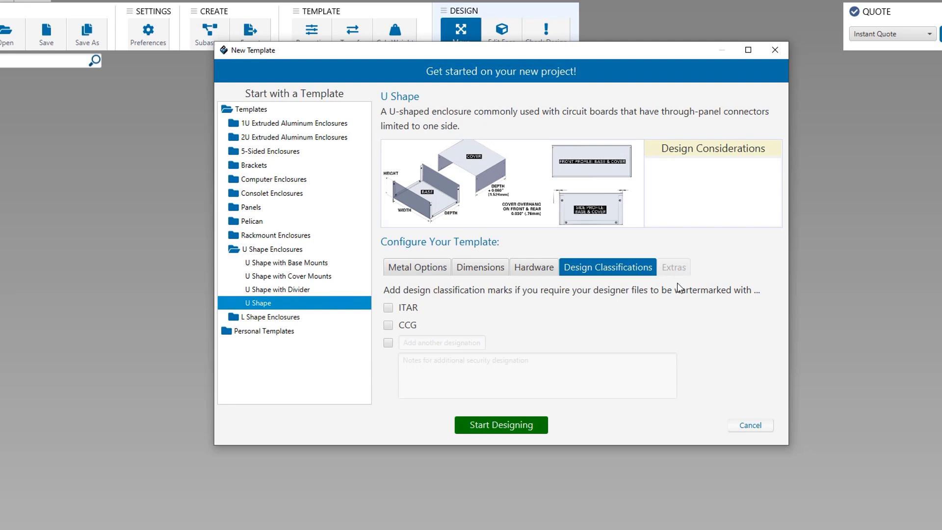
{"action": "left_click", "coordinate": [493, 425]}
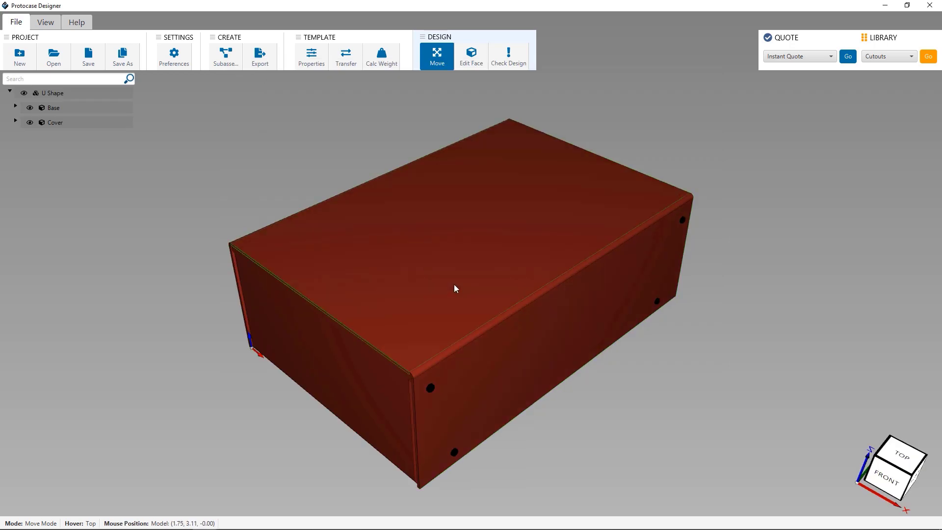
Open the enclosure properties and review the Dimensions, Hardware and Design Classifications tabs
{"action": "left_click", "coordinate": [311, 60]}
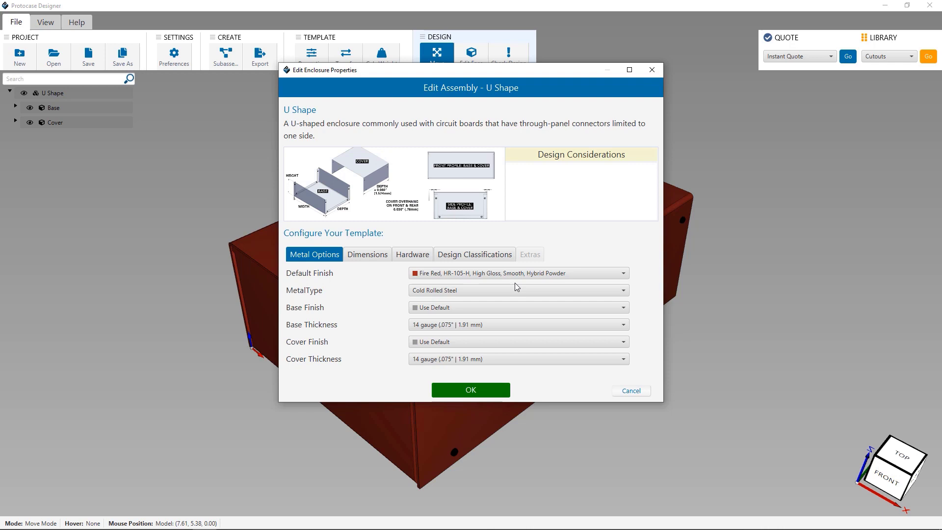
{"action": "left_click", "coordinate": [369, 255]}
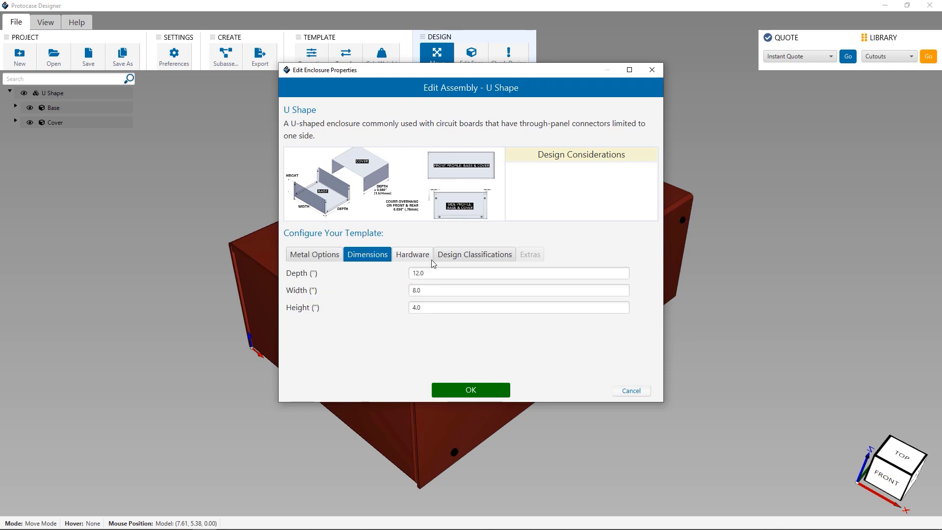
{"action": "left_click", "coordinate": [432, 261]}
{"action": "left_click", "coordinate": [458, 260]}
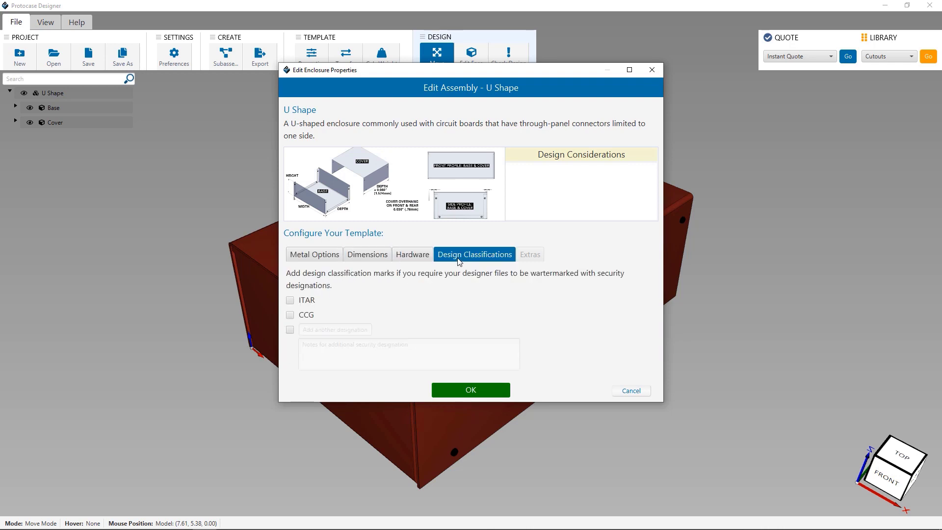
Confirm the Edit Assembly dialog with OK, keeping the current settings
{"action": "left_click", "coordinate": [465, 393]}
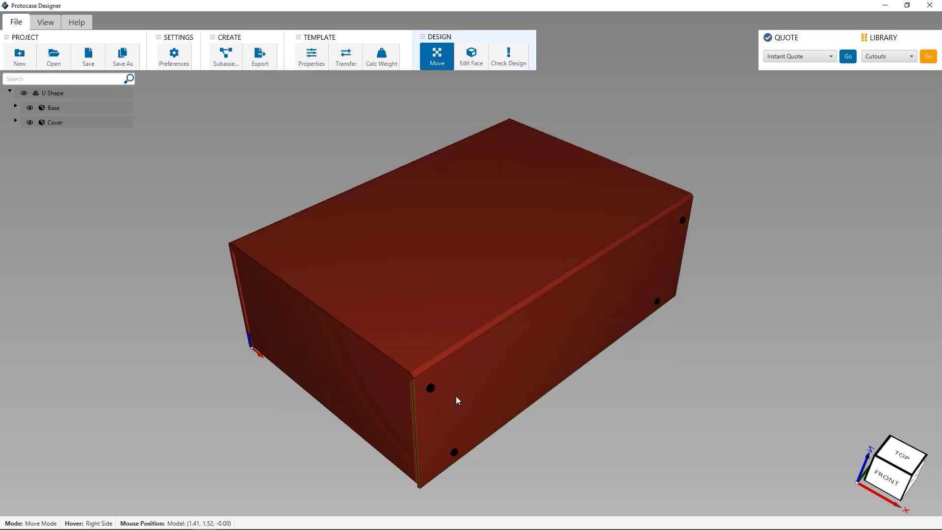